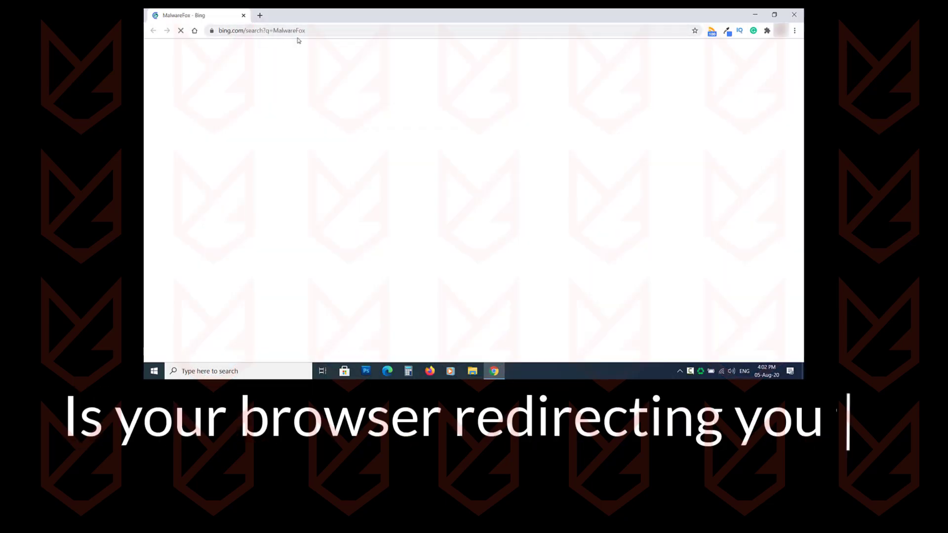
Scroll the Bing results for MalwareFox and watch the page redirect to dpswebsafe.com
scroll(270, 96, down, 6)
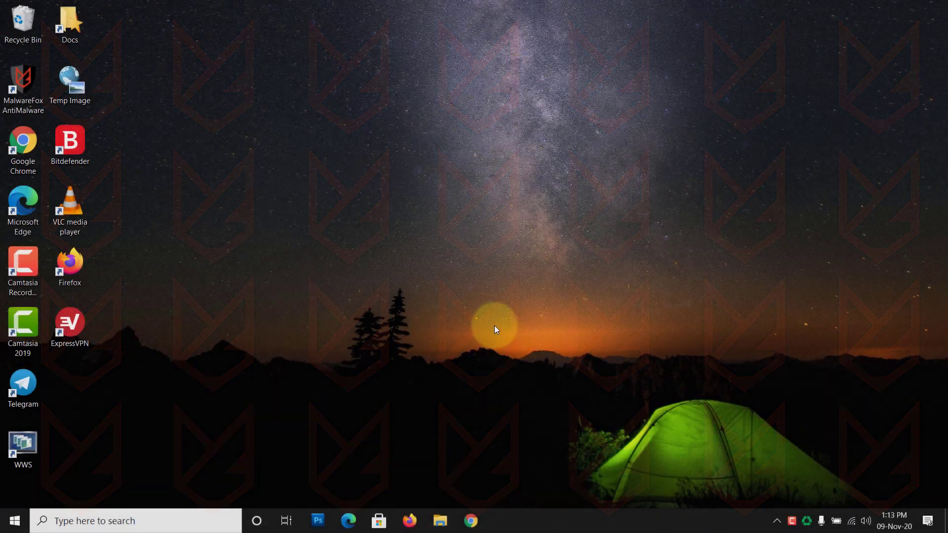
Refresh the desktop, then open Control Panel's list of installed programs
right_click(414, 108)
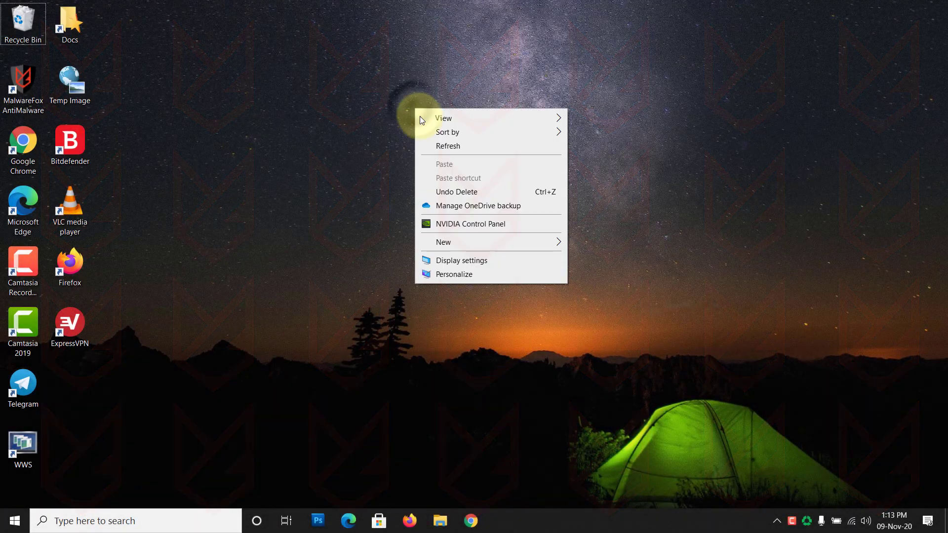
click(447, 146)
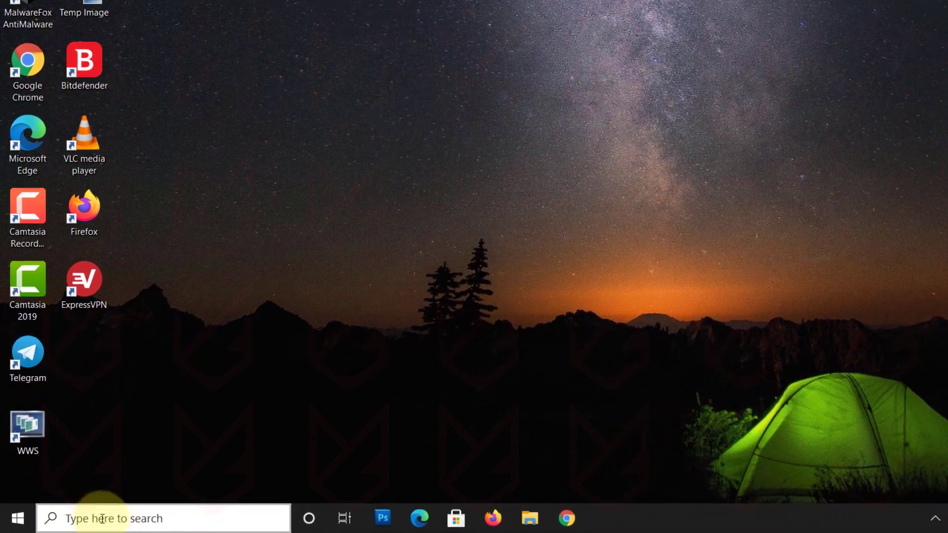
click(103, 518)
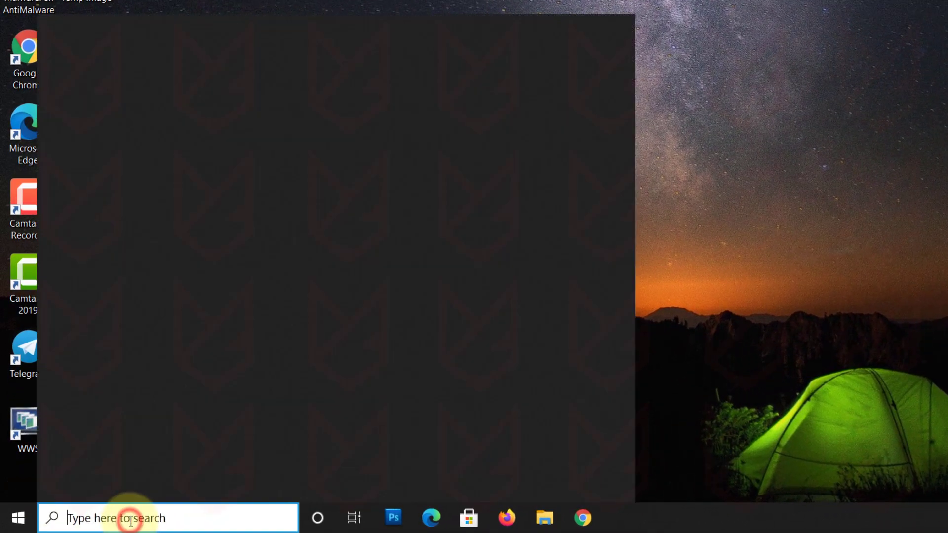
text(control panel)
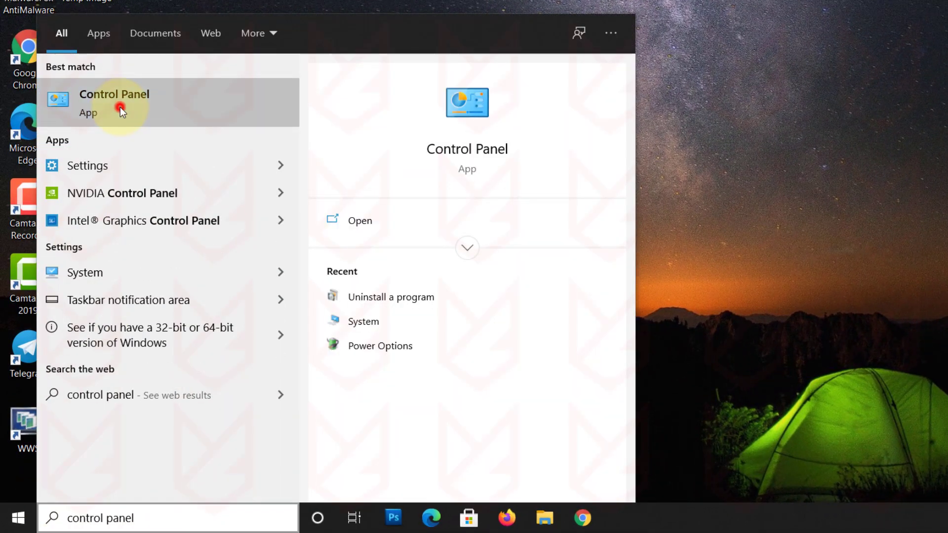
click(120, 107)
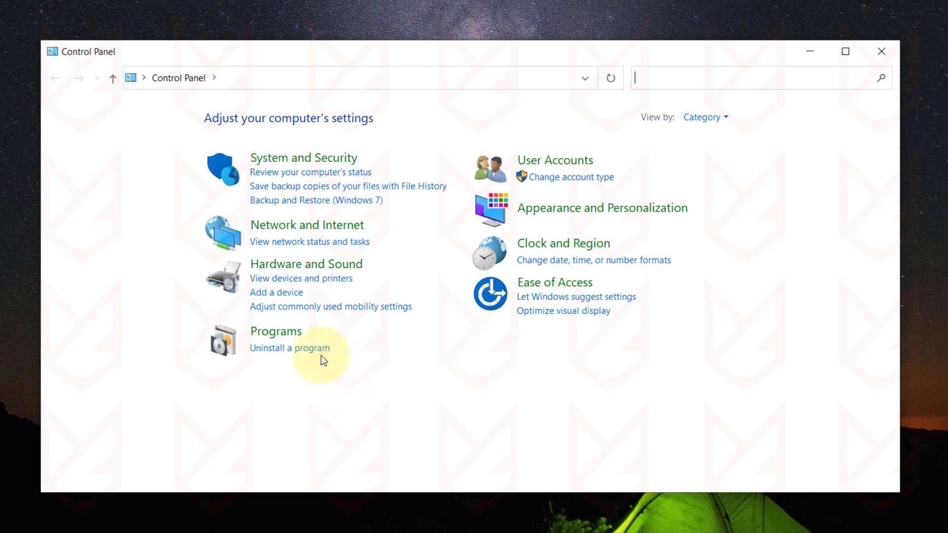
click(311, 349)
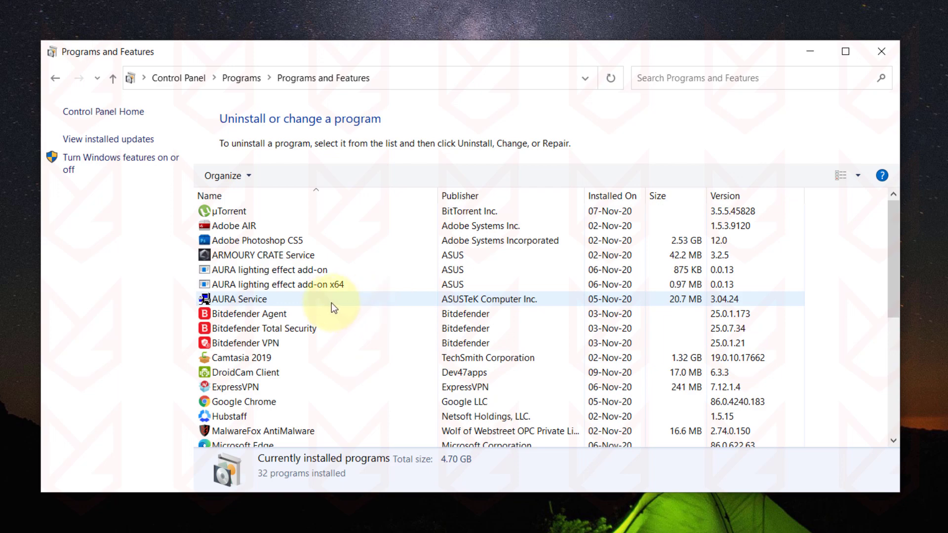
Find DroidCam Client among the installed programs and start its uninstaller
scroll(331, 303, down, 4)
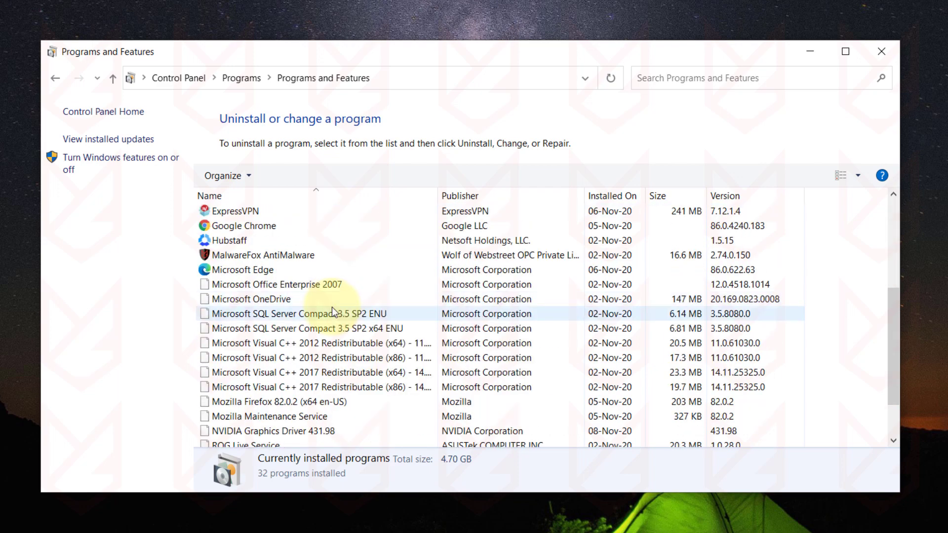
scroll(332, 307, down, 1)
scroll(332, 307, up, 5)
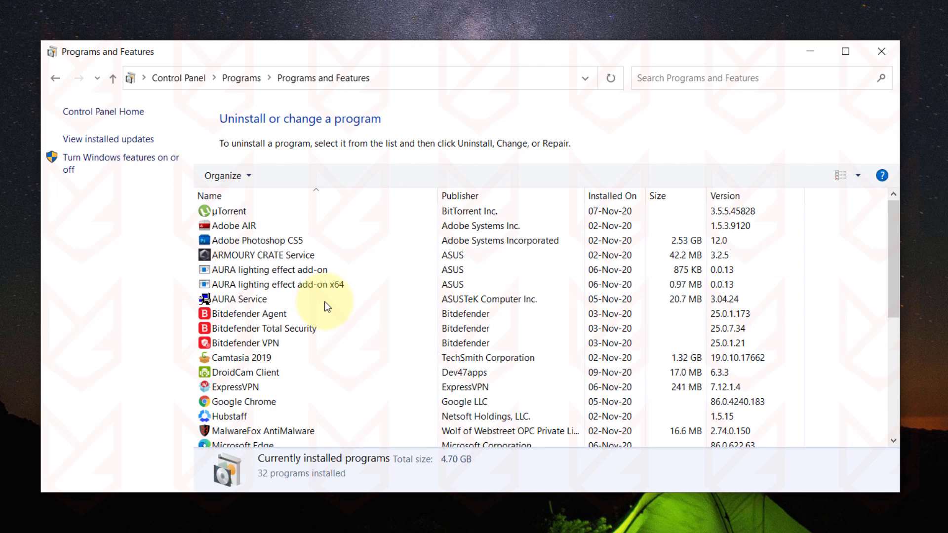
click(232, 226)
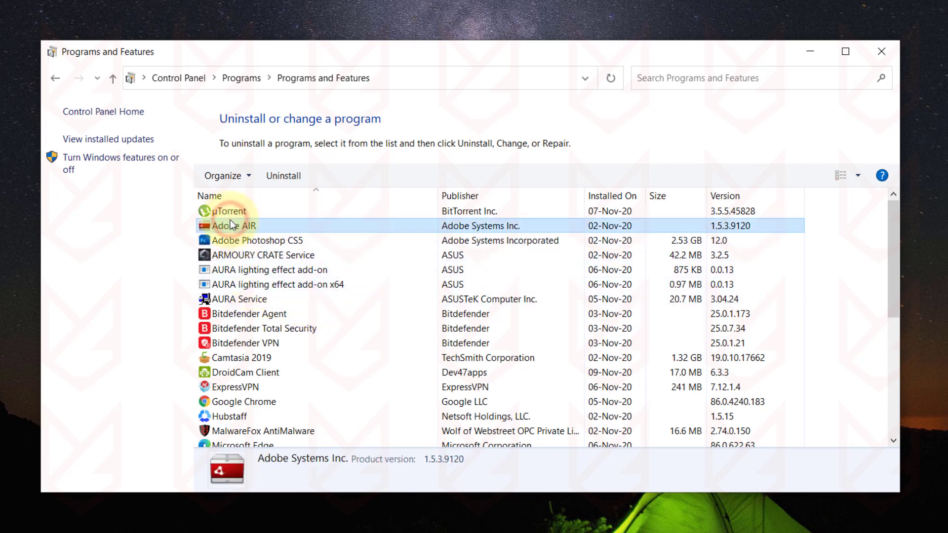
click(250, 309)
scroll(262, 376, down, 1)
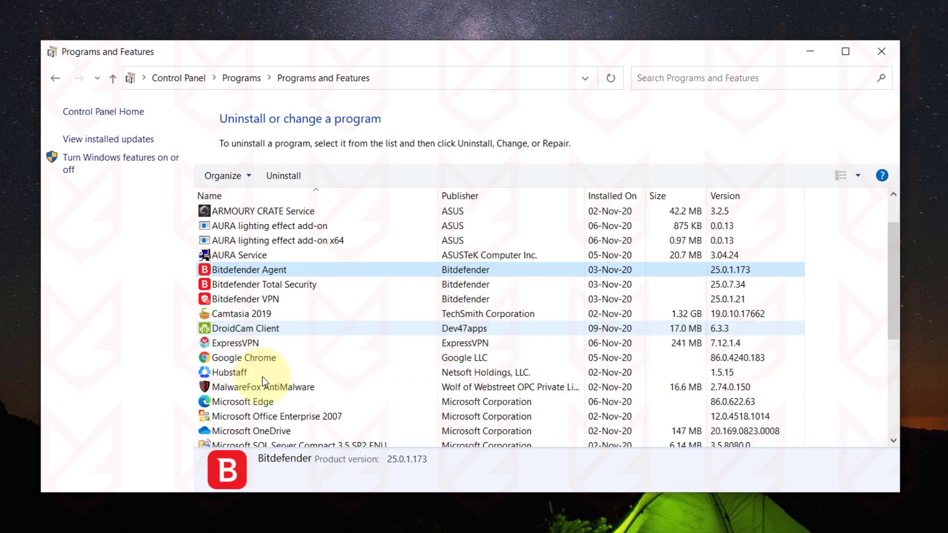
scroll(263, 378, down, 1)
click(241, 272)
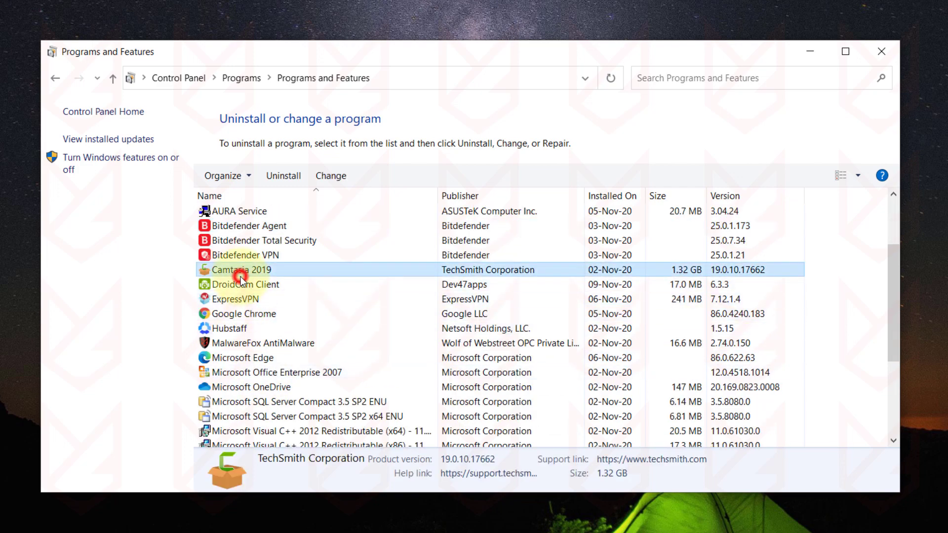
click(243, 283)
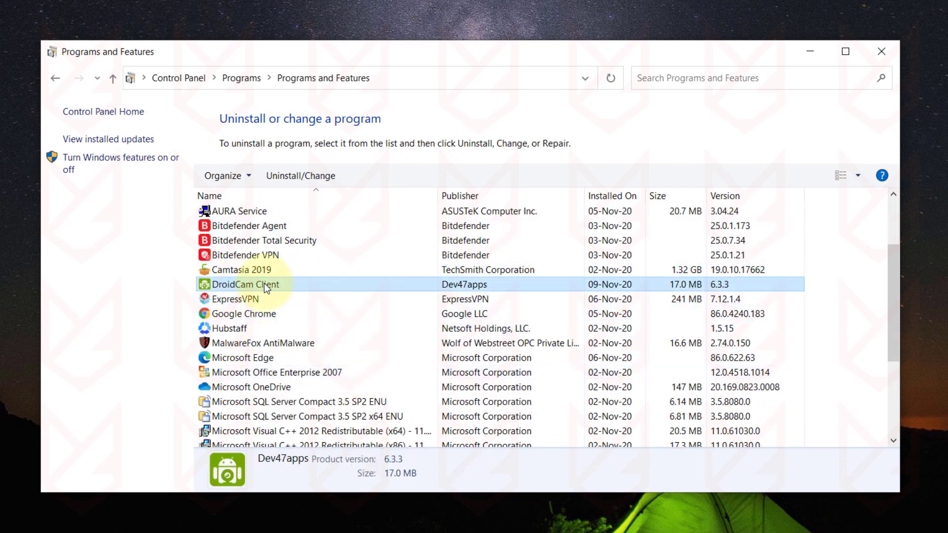
click(313, 177)
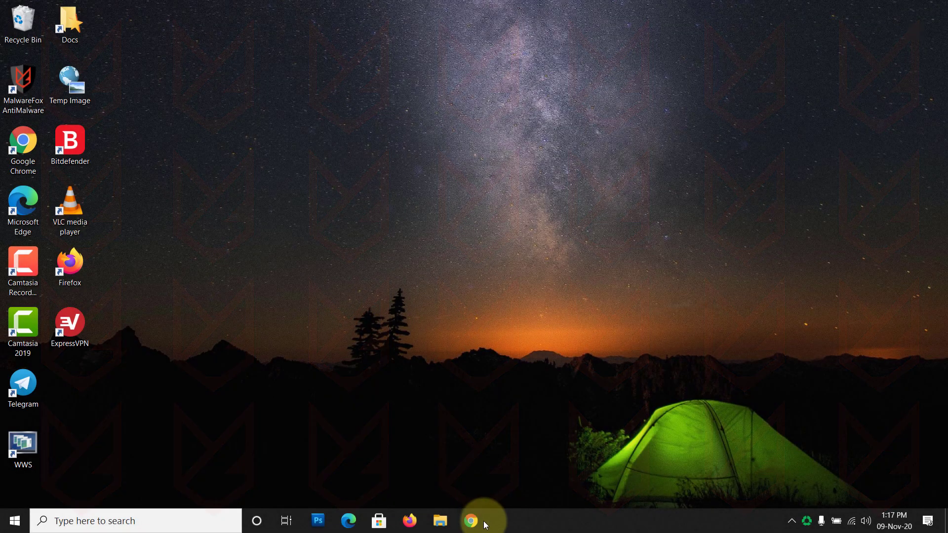
Launch Chrome and go to its Extensions page via More tools
click(473, 523)
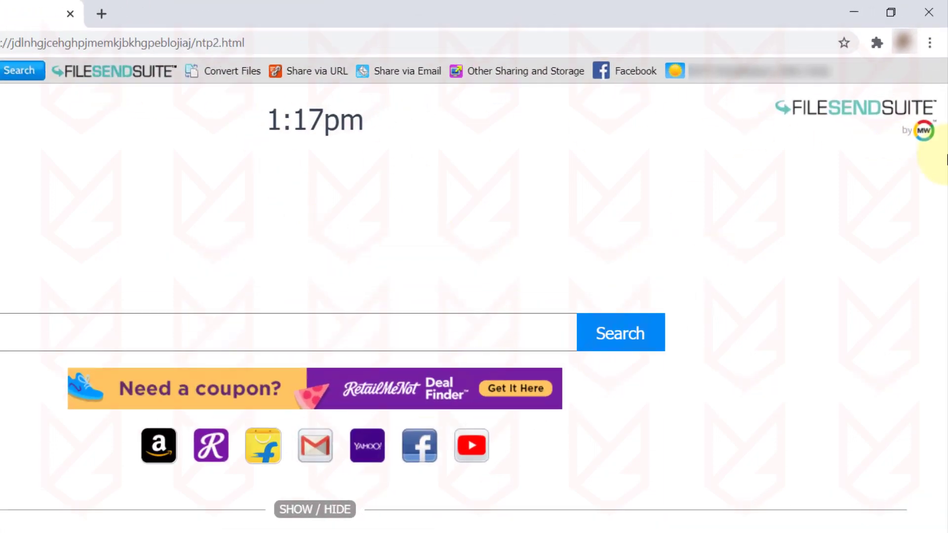
click(935, 32)
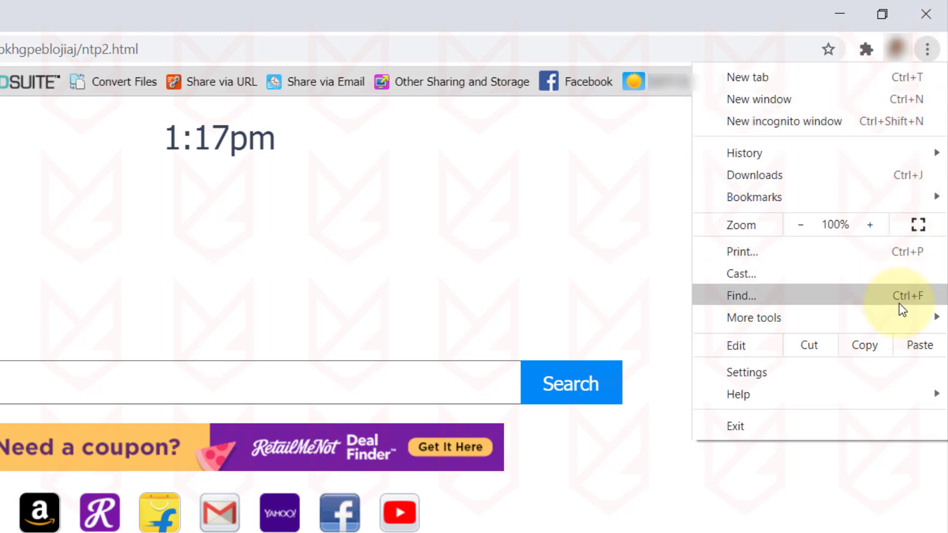
mouse_move(892, 322)
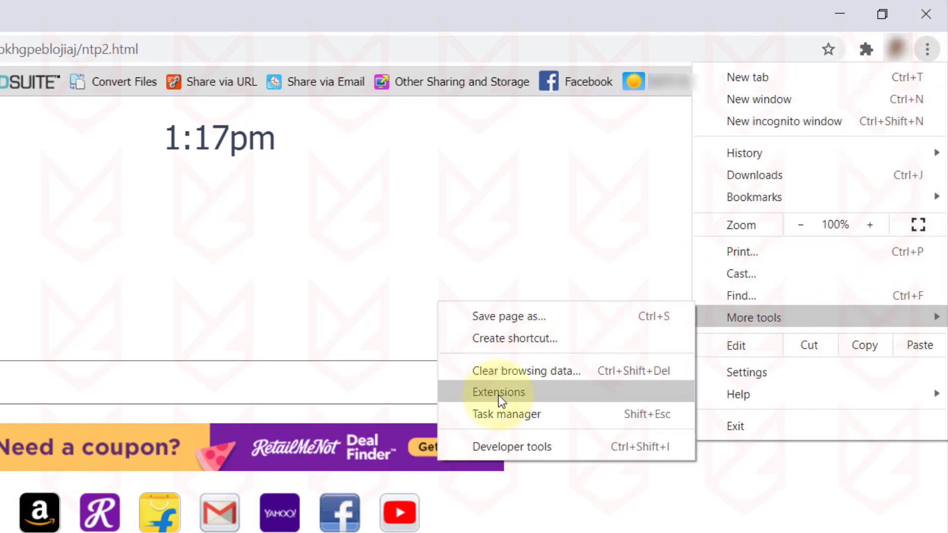
click(526, 392)
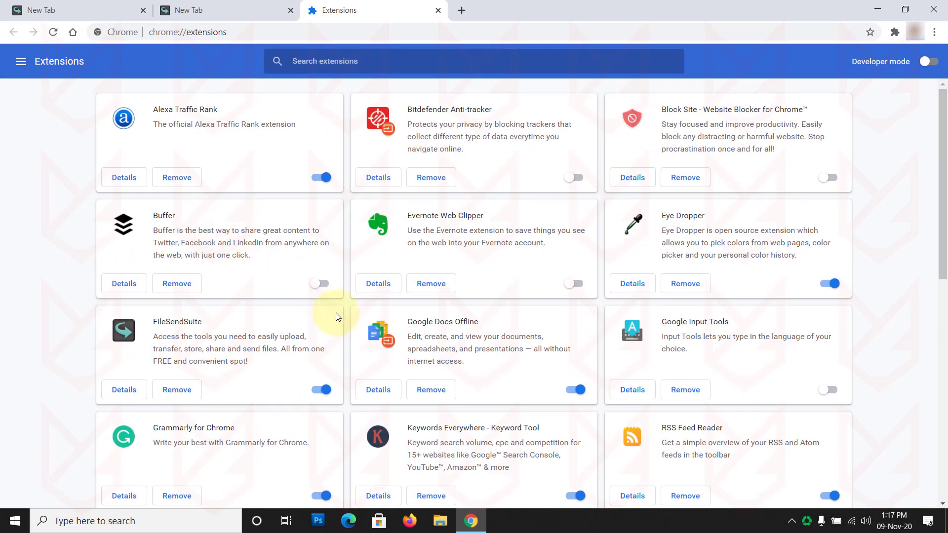
Remove the FileSendSuite extension and confirm the removal
scroll(337, 316, down, 5)
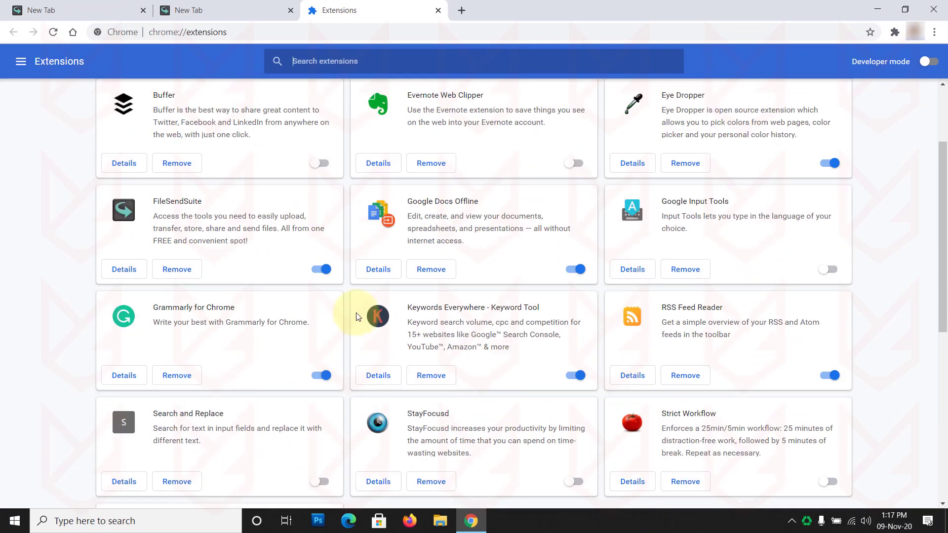
scroll(395, 358, down, 1)
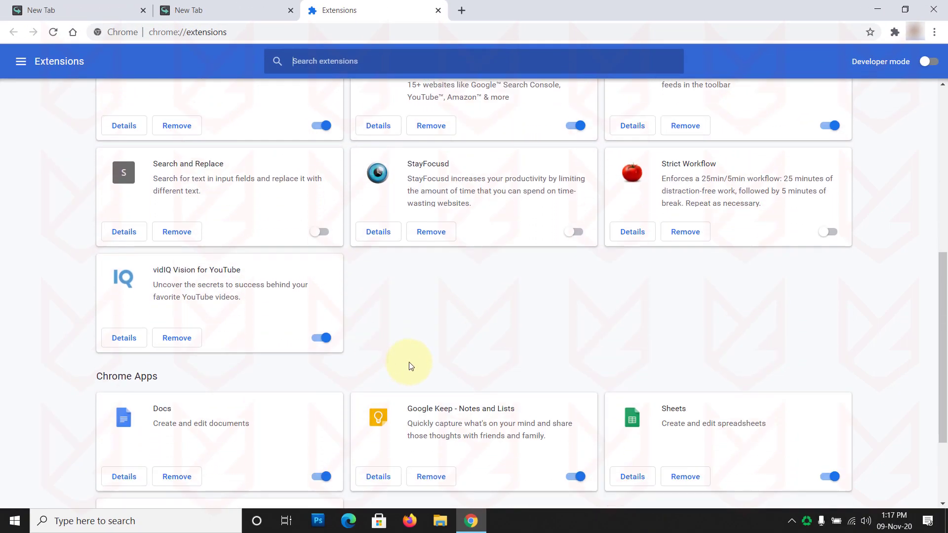
scroll(411, 366, up, 5)
scroll(477, 328, up, 2)
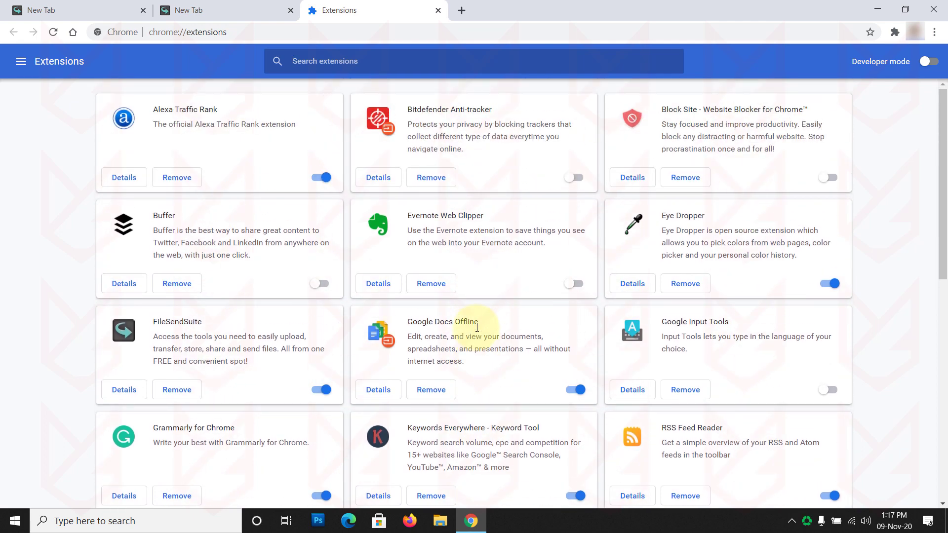
scroll(469, 324, down, 2)
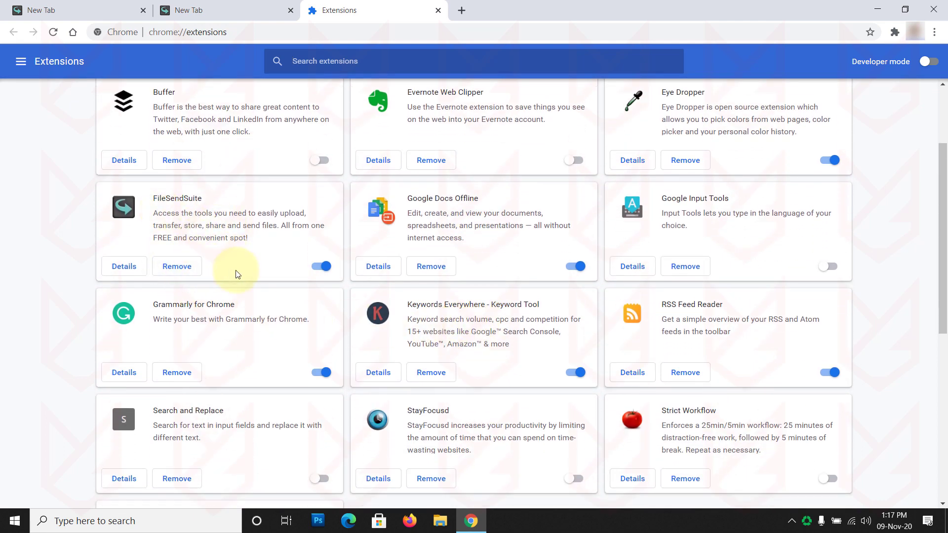
click(189, 267)
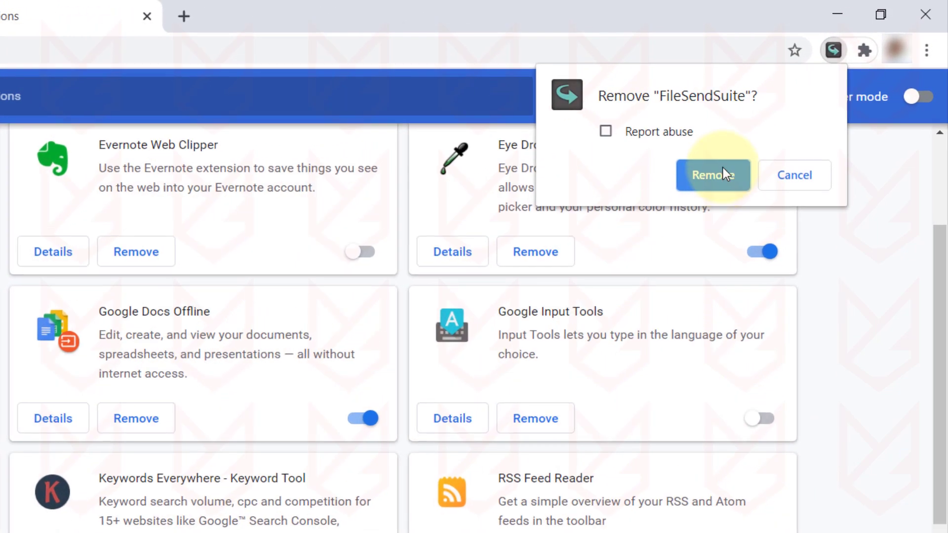
click(706, 183)
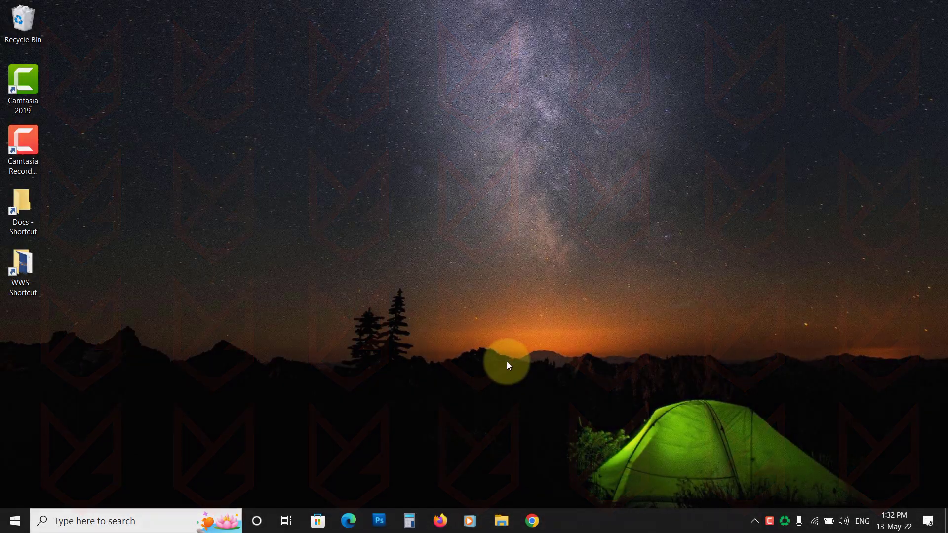
In Chrome's advanced Reset and clean up settings, choose Restore settings to their original defaults
click(533, 522)
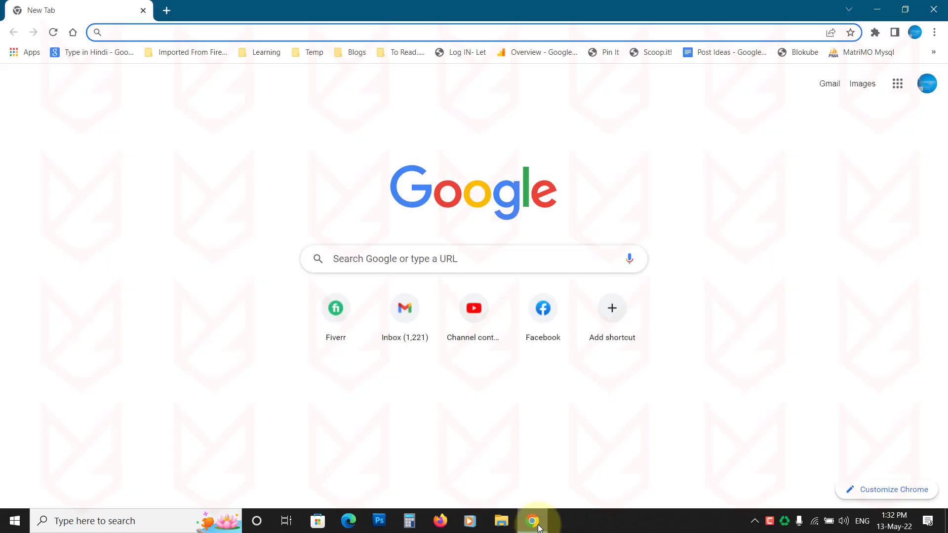
click(937, 32)
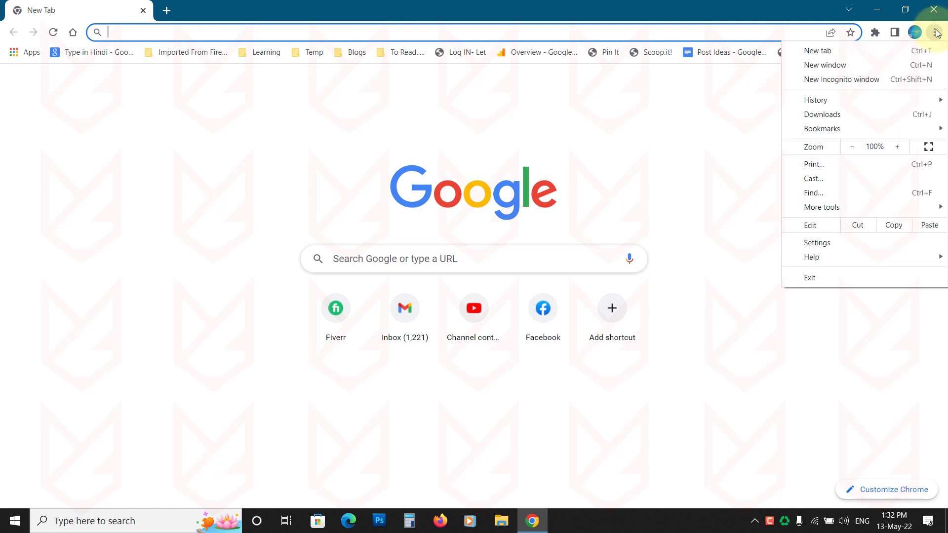
click(823, 243)
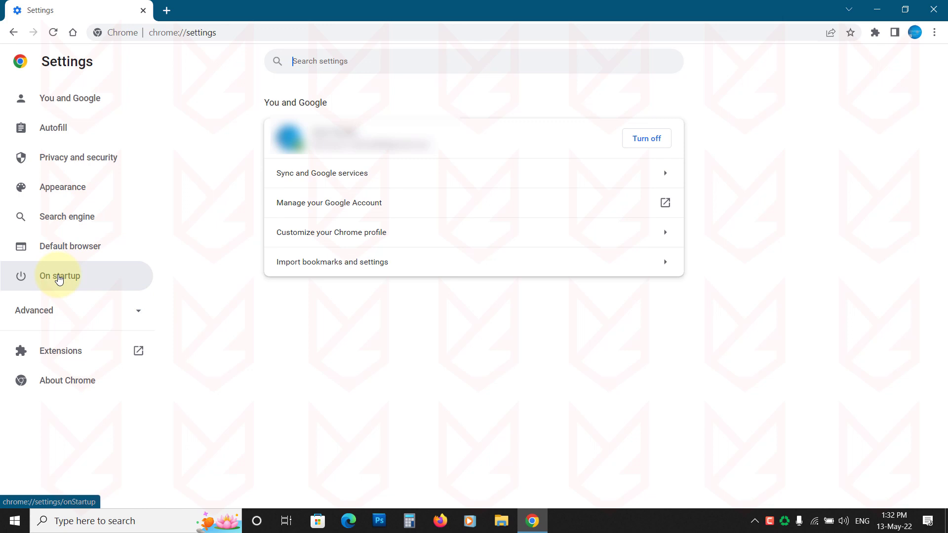
click(95, 316)
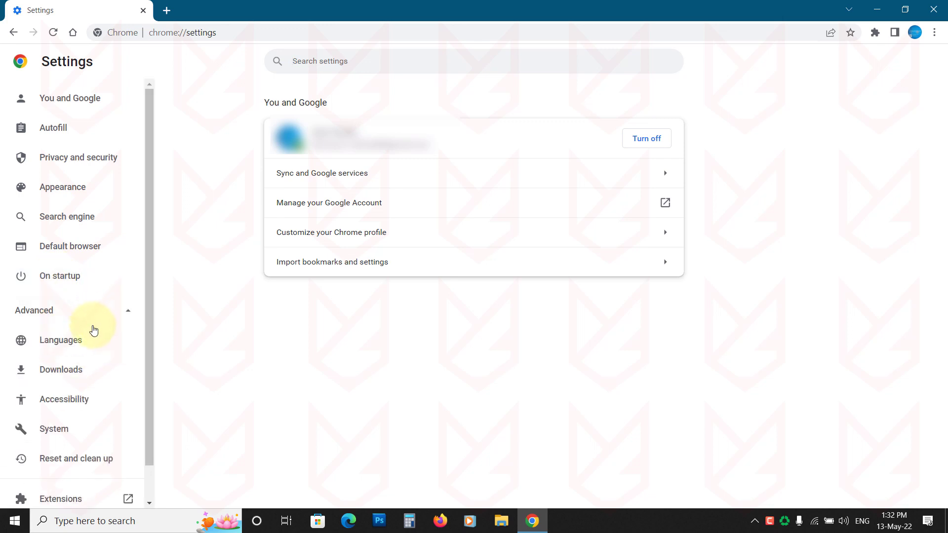
scroll(94, 331, down, 1)
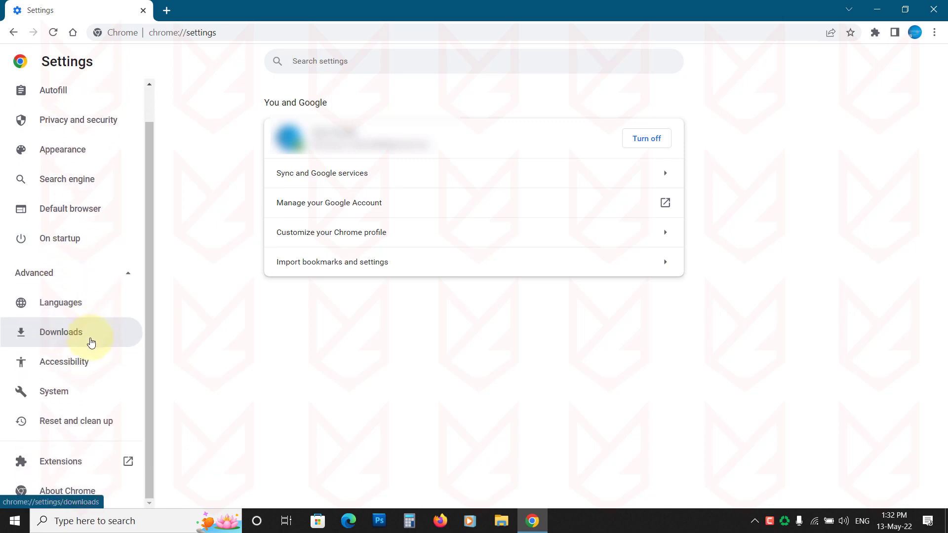
click(63, 423)
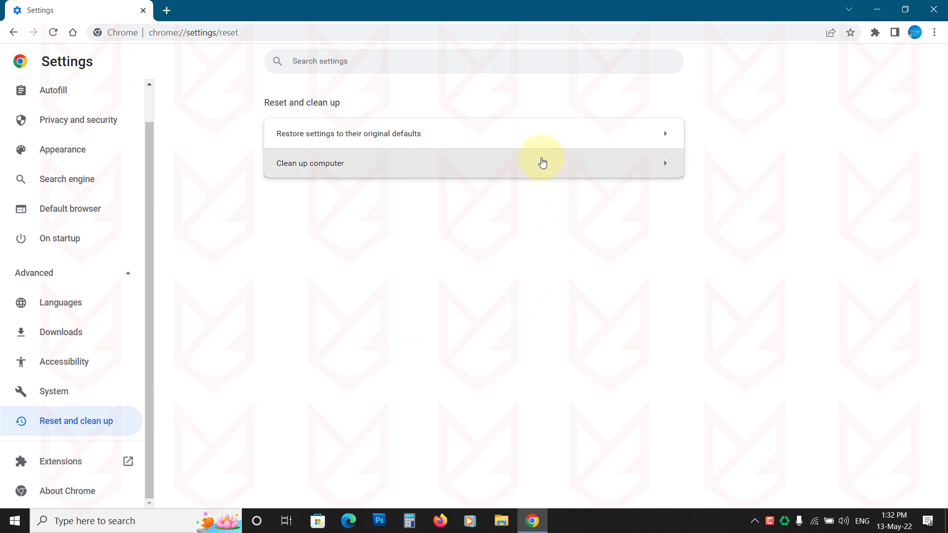
click(411, 138)
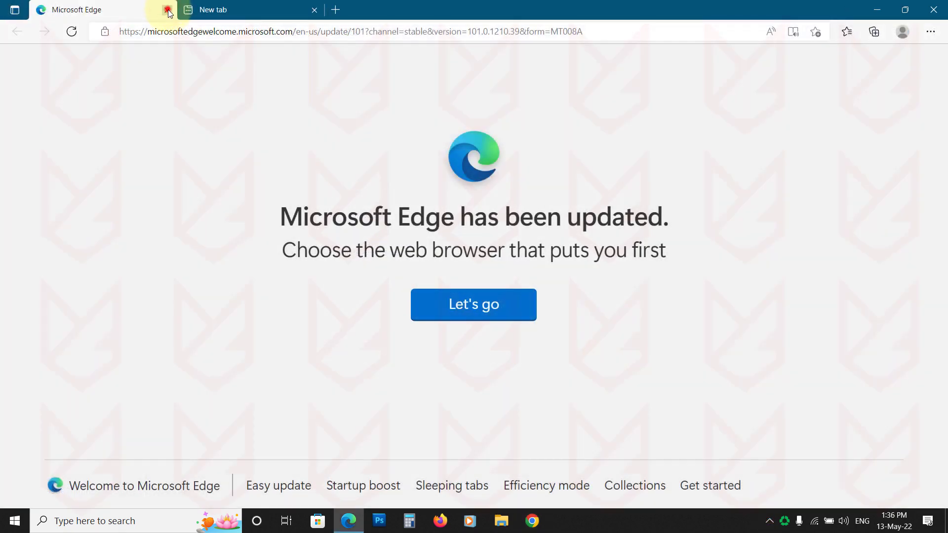
Close Edge's welcome page and choose Restore settings to their default values under Reset settings
click(167, 10)
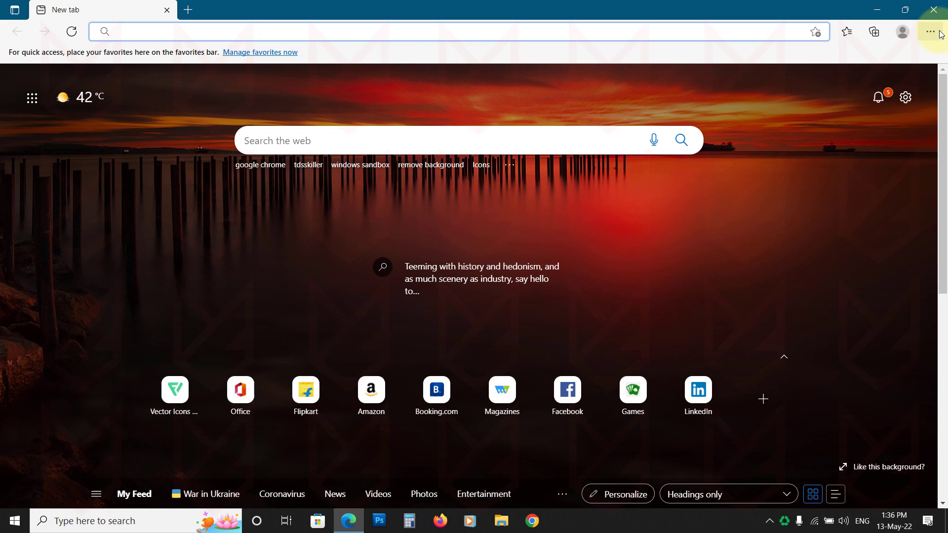
click(931, 31)
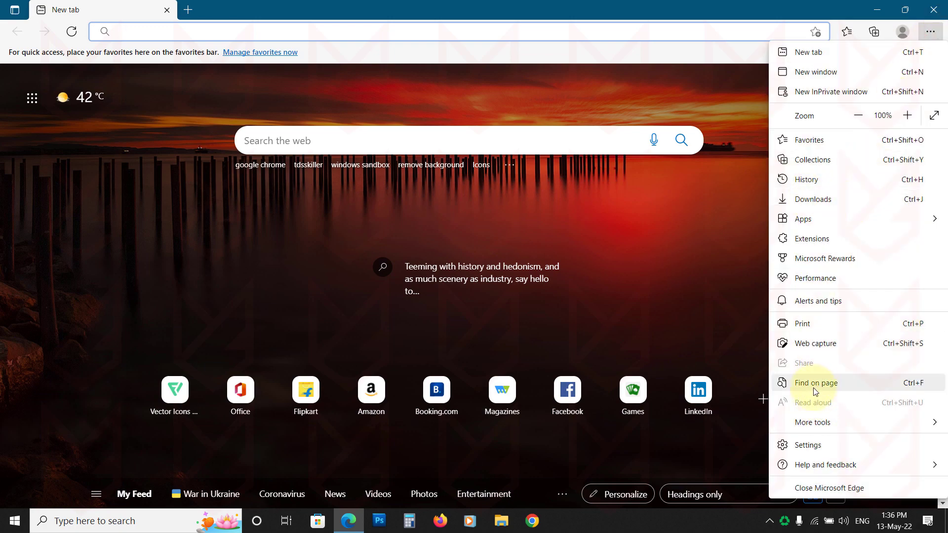
click(814, 445)
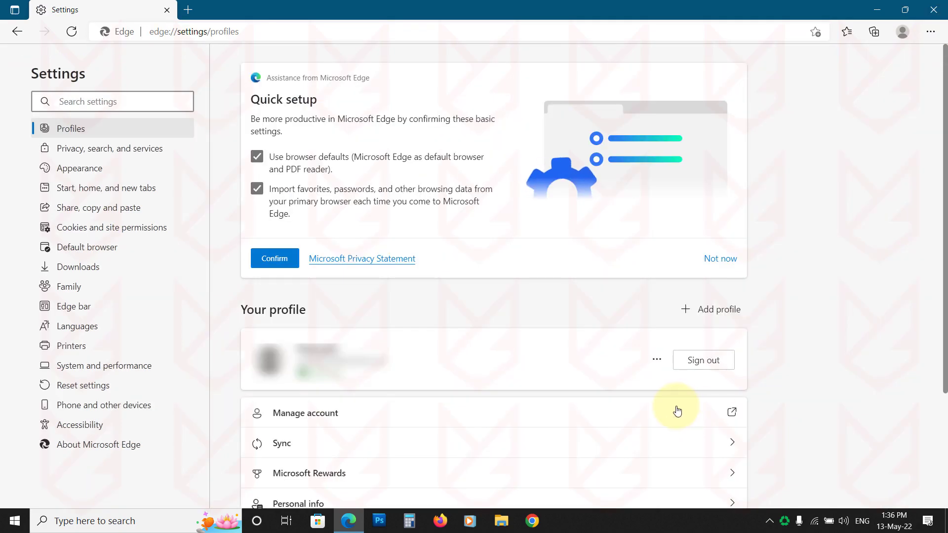
click(85, 393)
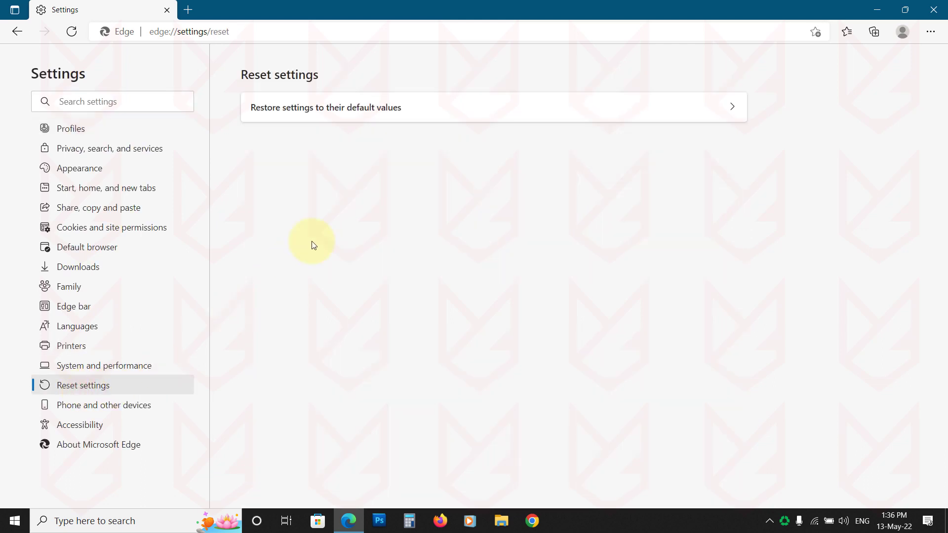
click(363, 112)
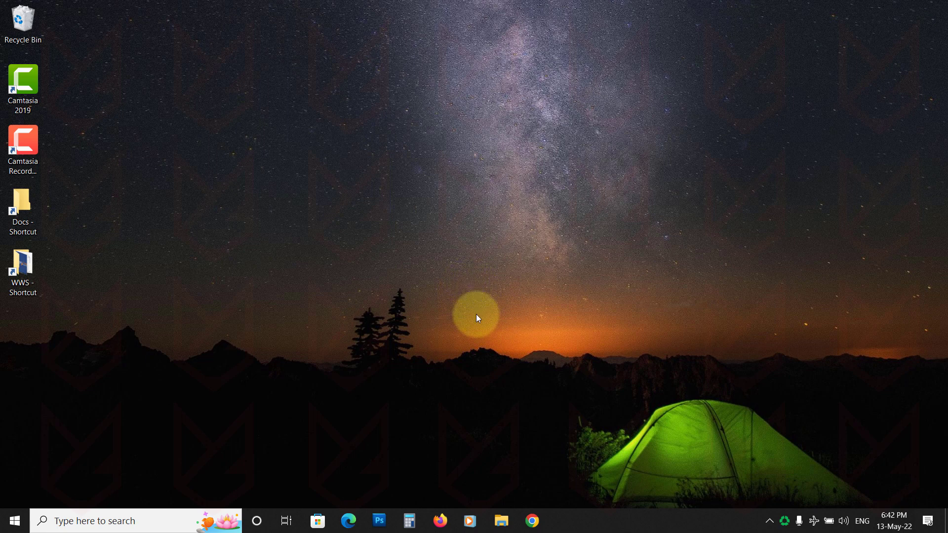
Find Notepad through Windows search and run it as administrator, approving the UAC prompt
click(158, 520)
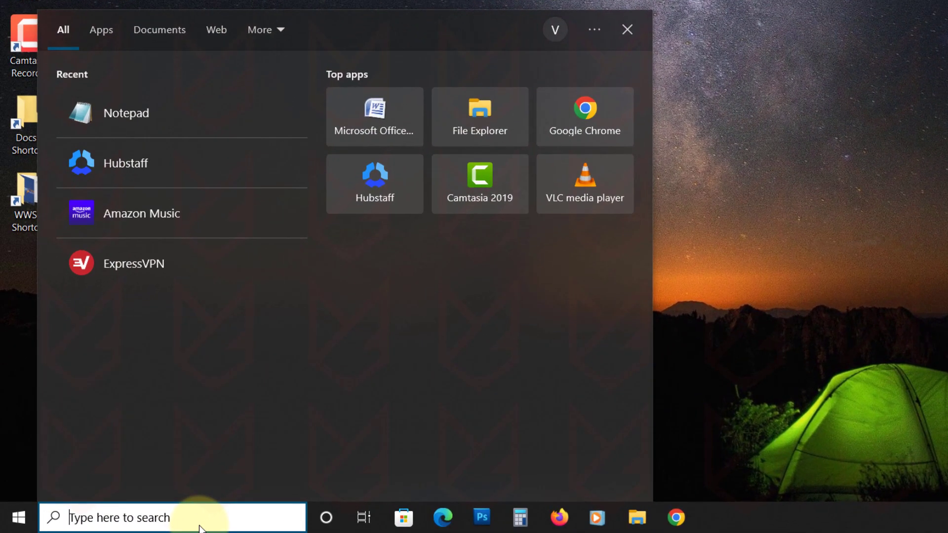
text(notepad)
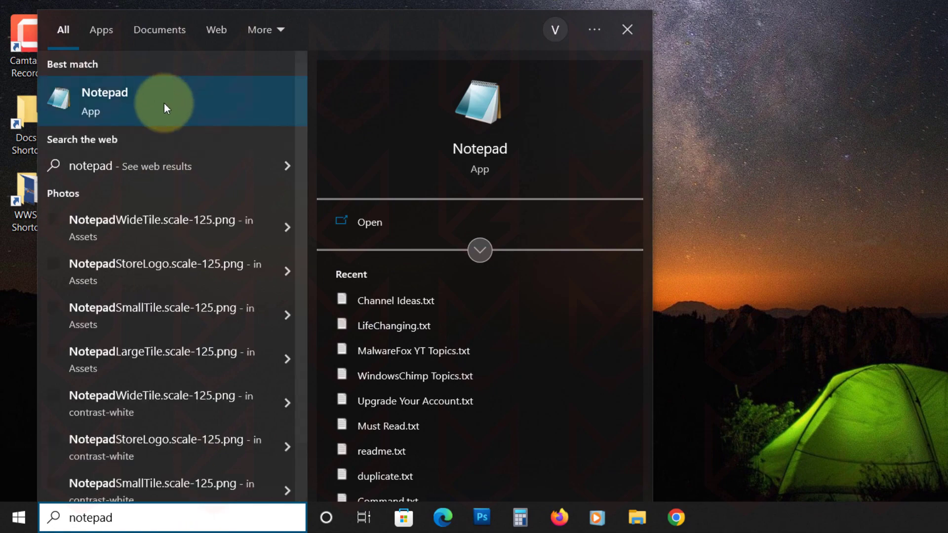
right_click(164, 103)
click(182, 117)
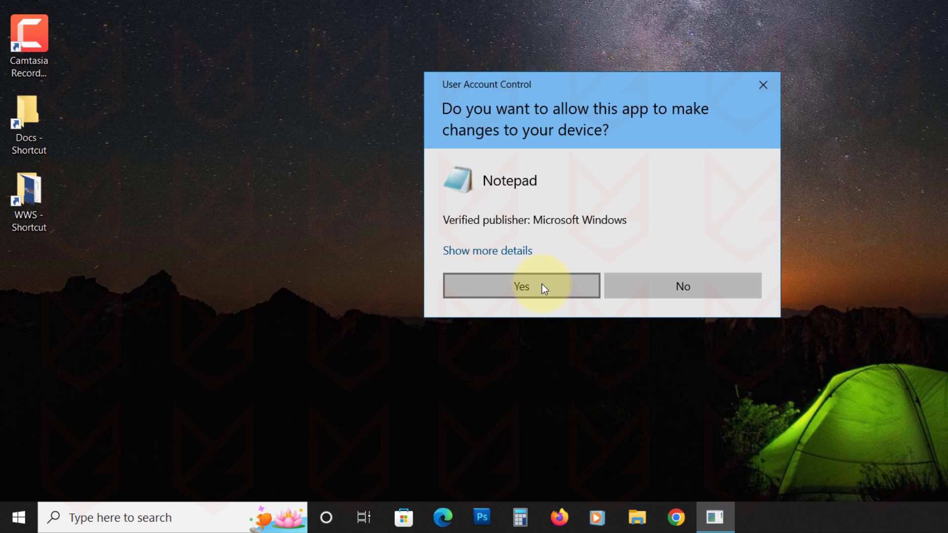
click(526, 289)
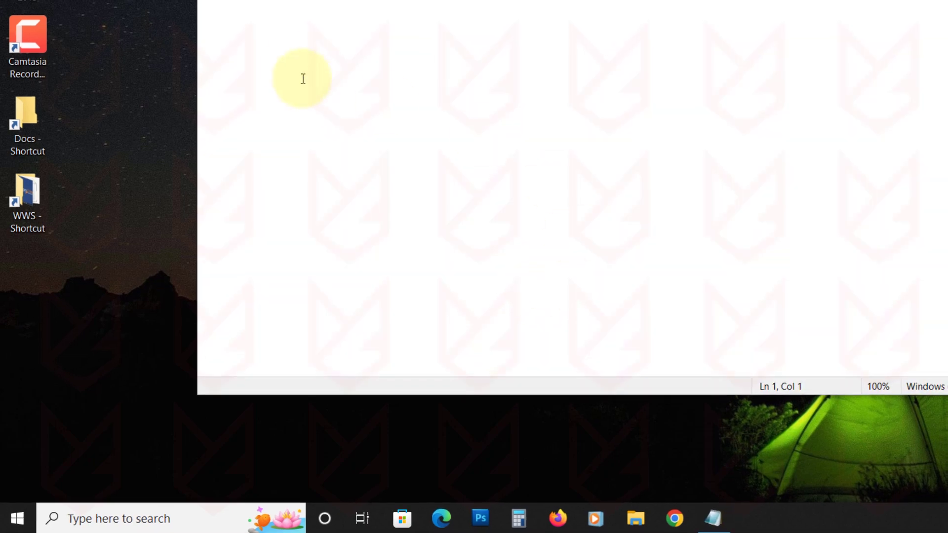
click(43, 68)
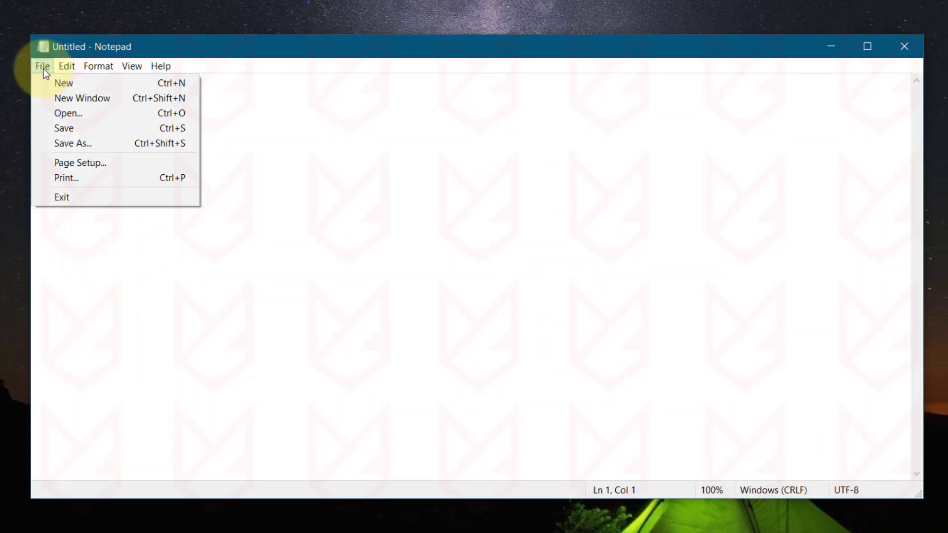
In the Open dialog, show All Files (*.*) and browse into C:\Windows
click(68, 114)
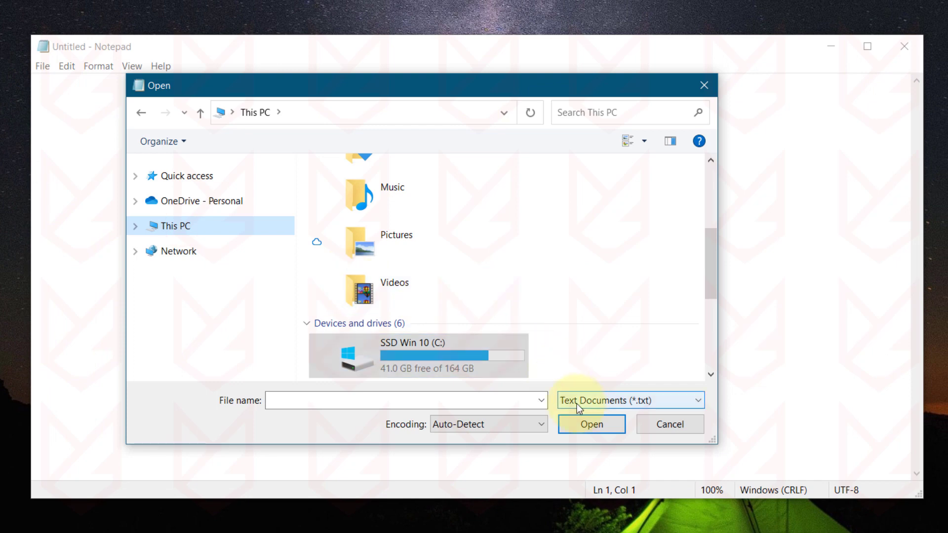
click(618, 399)
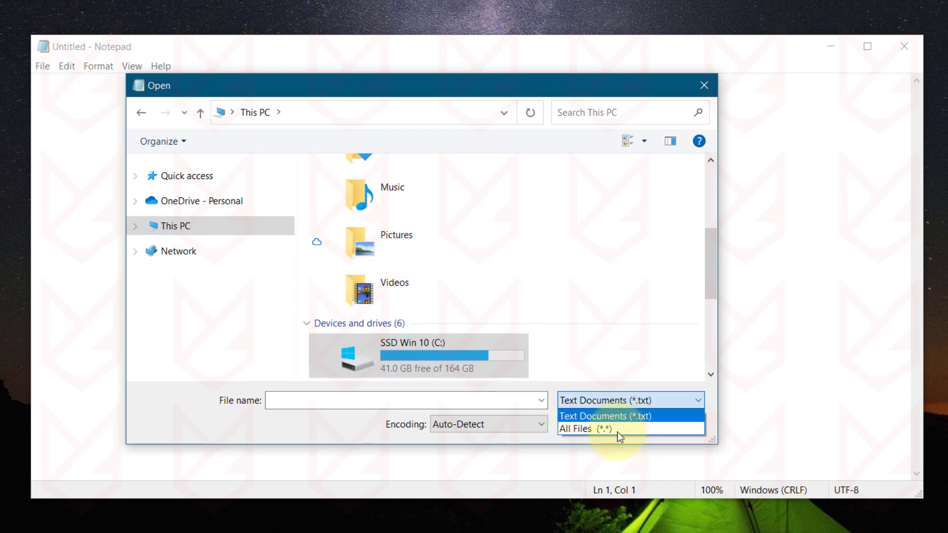
click(620, 434)
scroll(424, 371, down, 1)
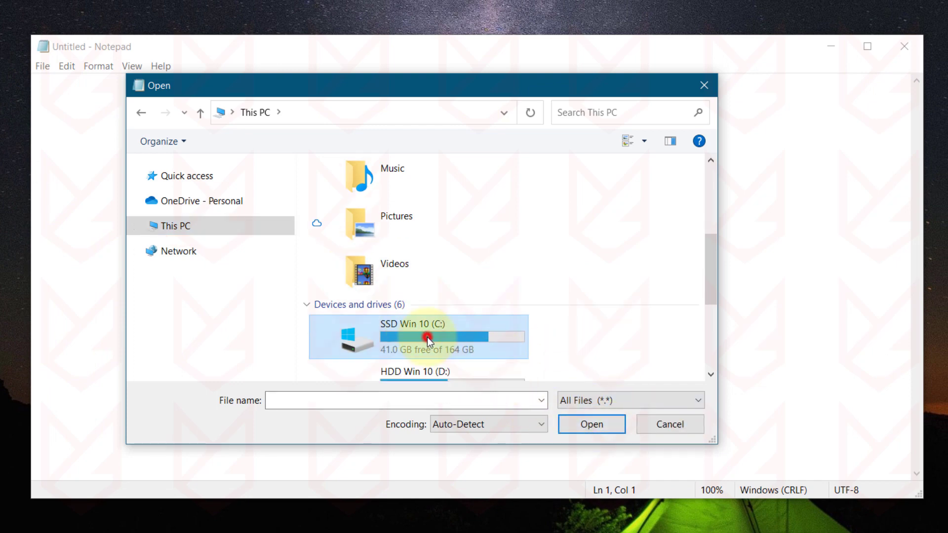
double_click(428, 334)
scroll(384, 321, down, 2)
double_click(348, 358)
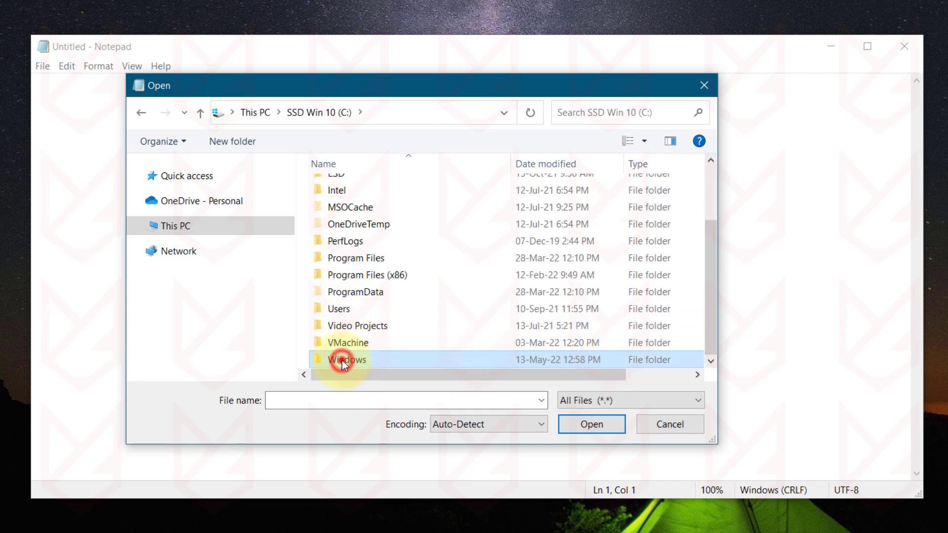
Go through System32, drivers and etc, and open the hosts file
click(352, 307)
text(system32)
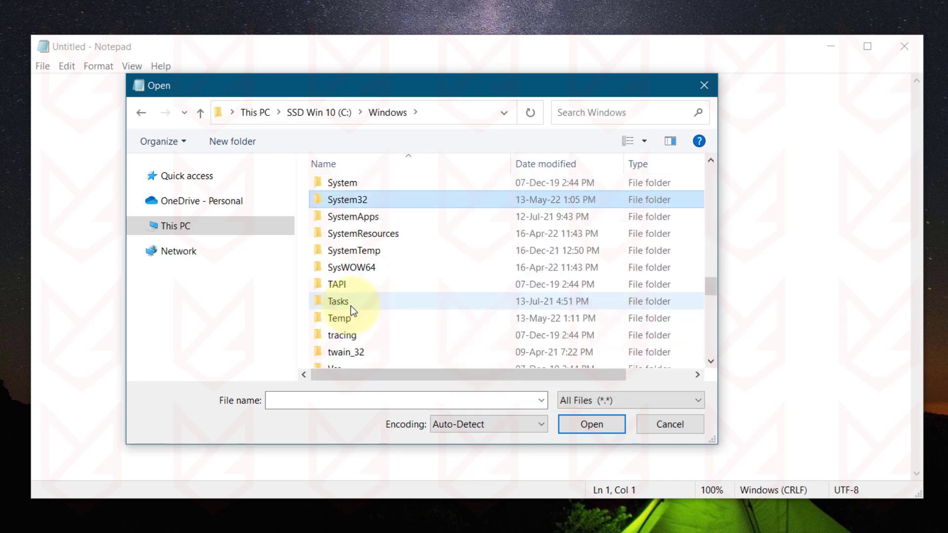
double_click(368, 197)
text(dr)
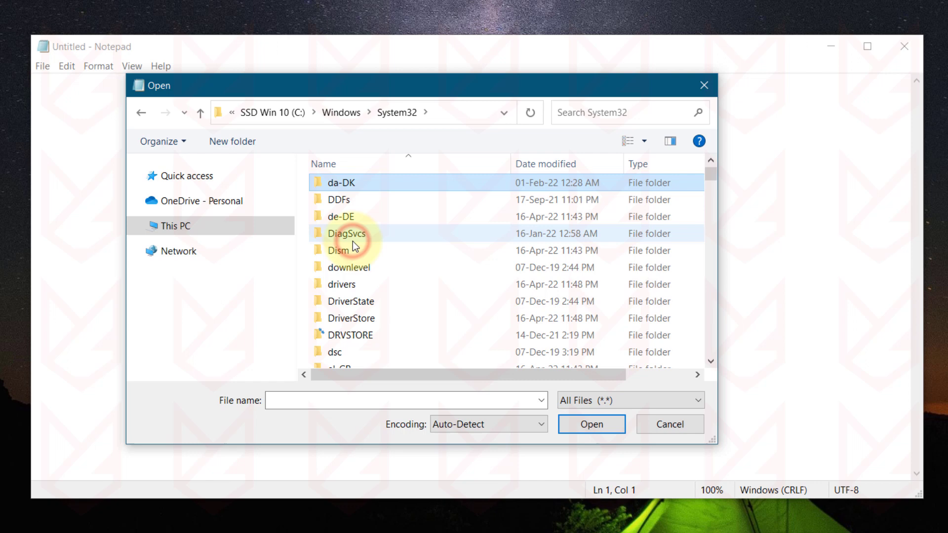
click(352, 285)
double_click(352, 286)
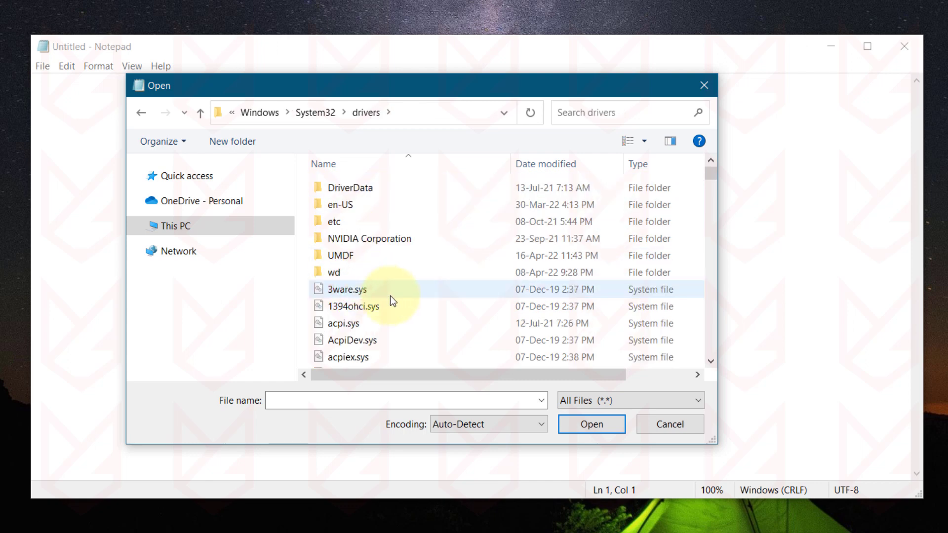
click(340, 223)
double_click(340, 223)
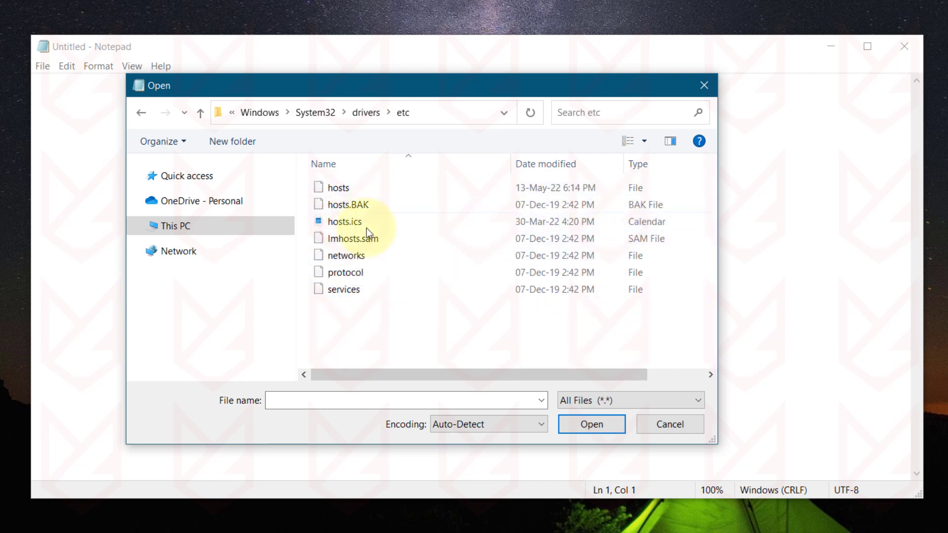
click(565, 402)
click(572, 428)
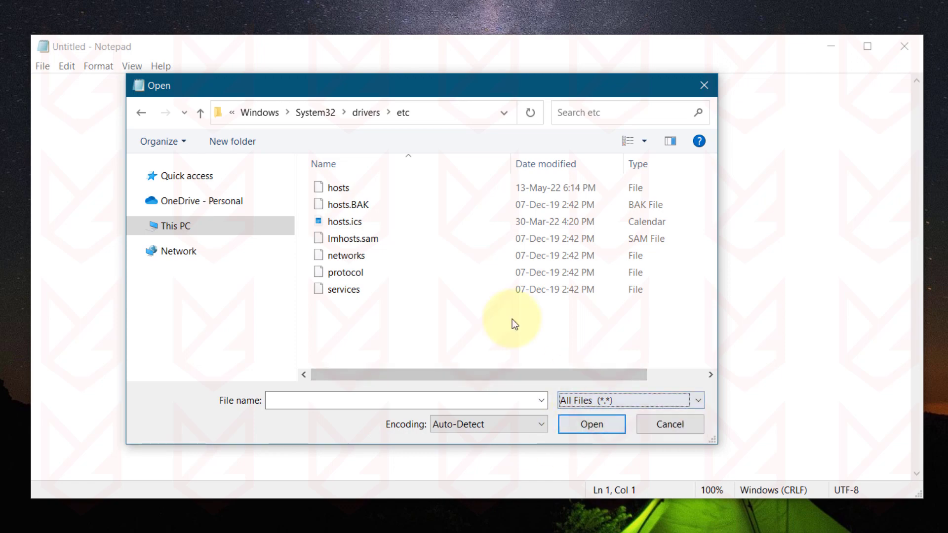
click(338, 187)
click(577, 426)
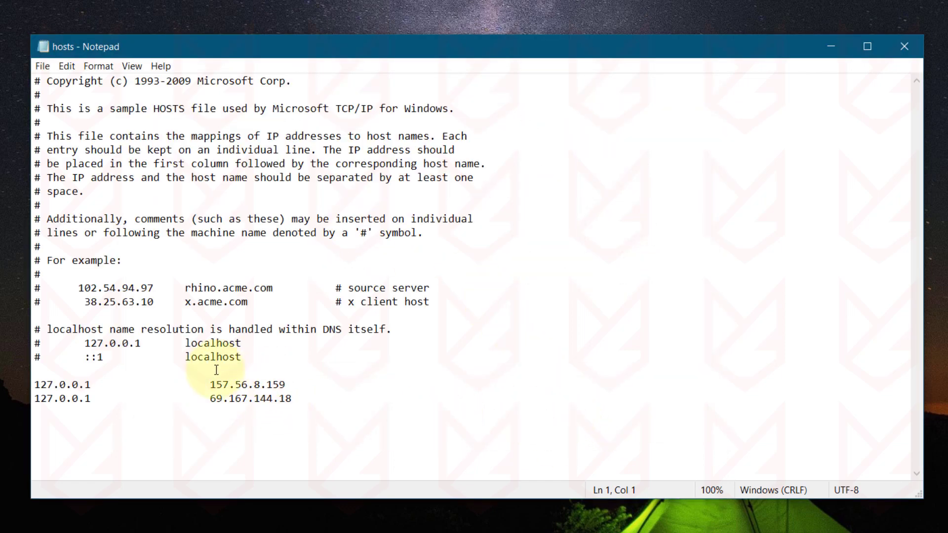
Delete the two 127.0.0.1 redirect lines at the bottom of hosts and save the file
drag(34, 331, 326, 356)
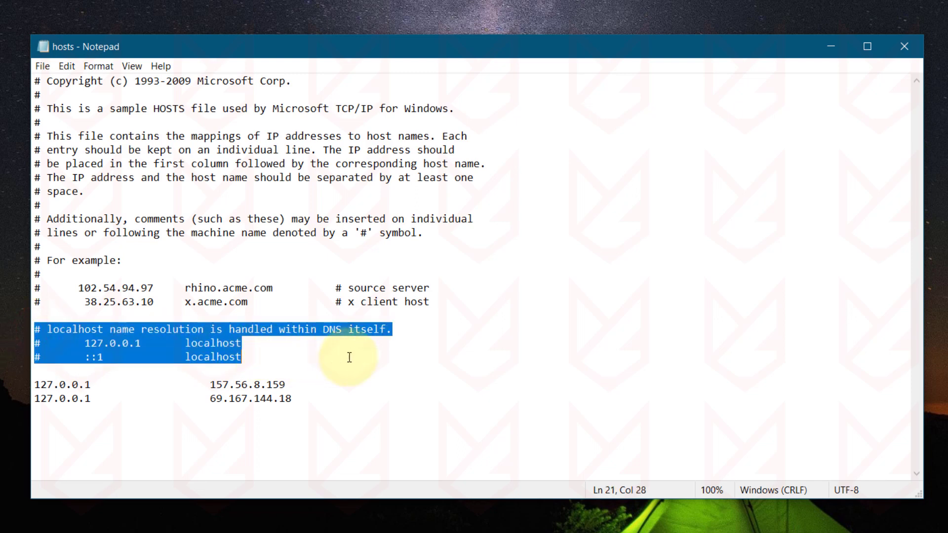
mouse_move(20, 384)
mouse_down()
mouse_move(190, 391)
mouse_move(307, 417)
mouse_move(22, 388)
mouse_up()
click(336, 389)
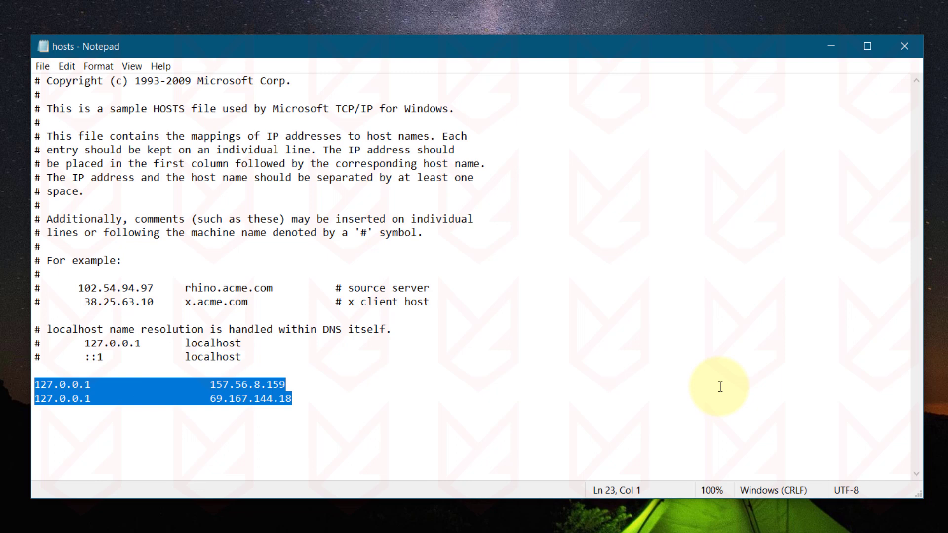
key(Delete)
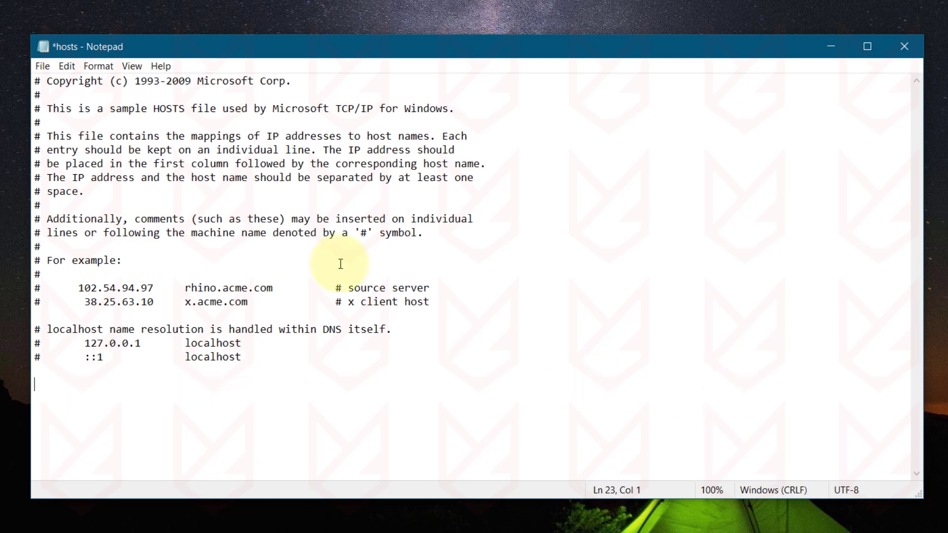
click(43, 66)
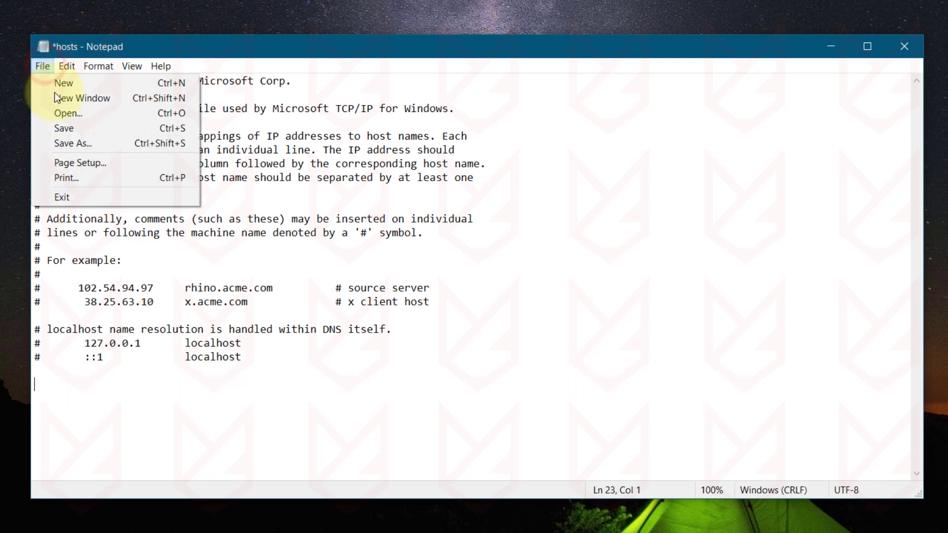
click(64, 129)
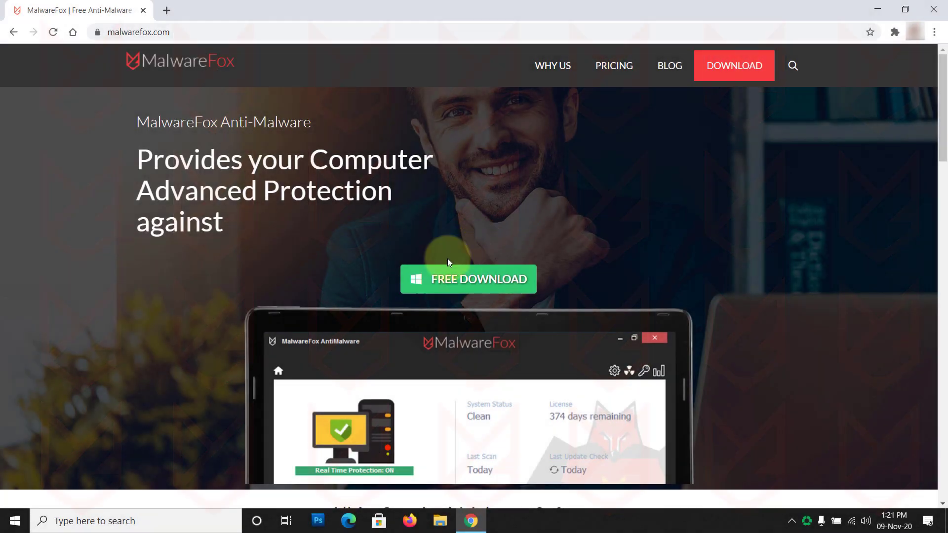
Download MalwareFox.exe from malwarefox.com and complete its setup, accepting the licence
click(467, 275)
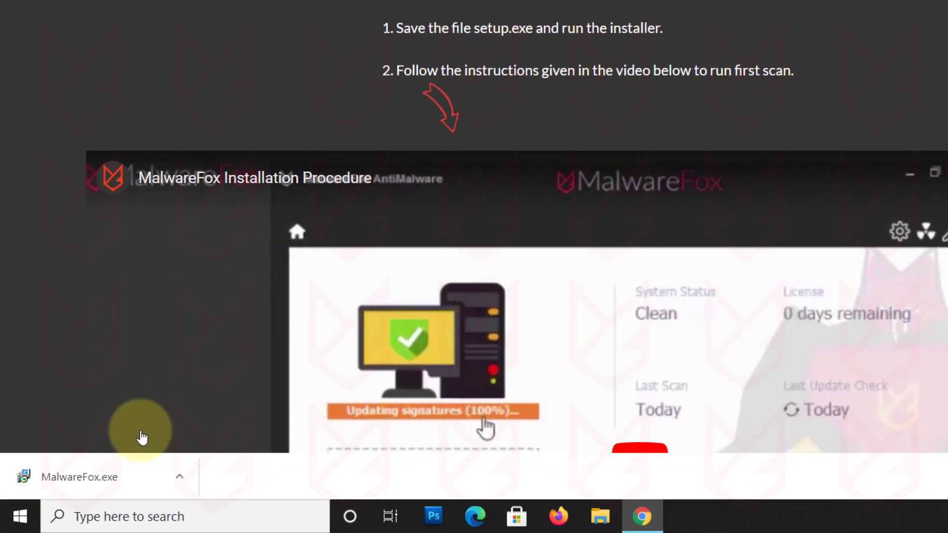
click(99, 475)
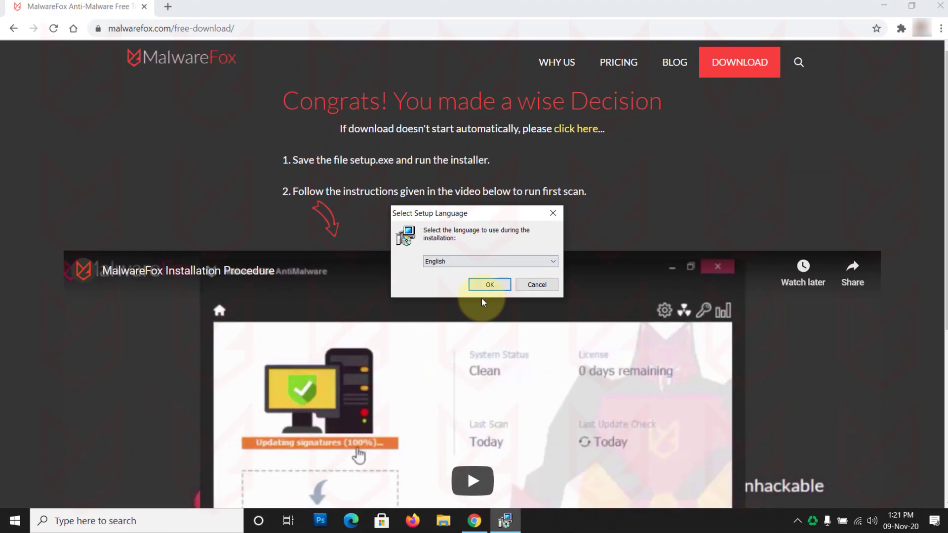
click(487, 284)
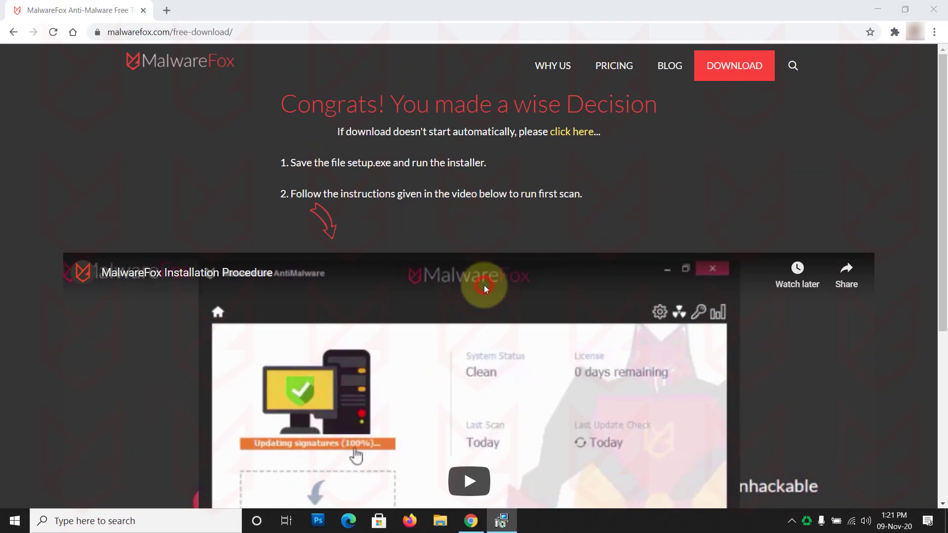
click(541, 357)
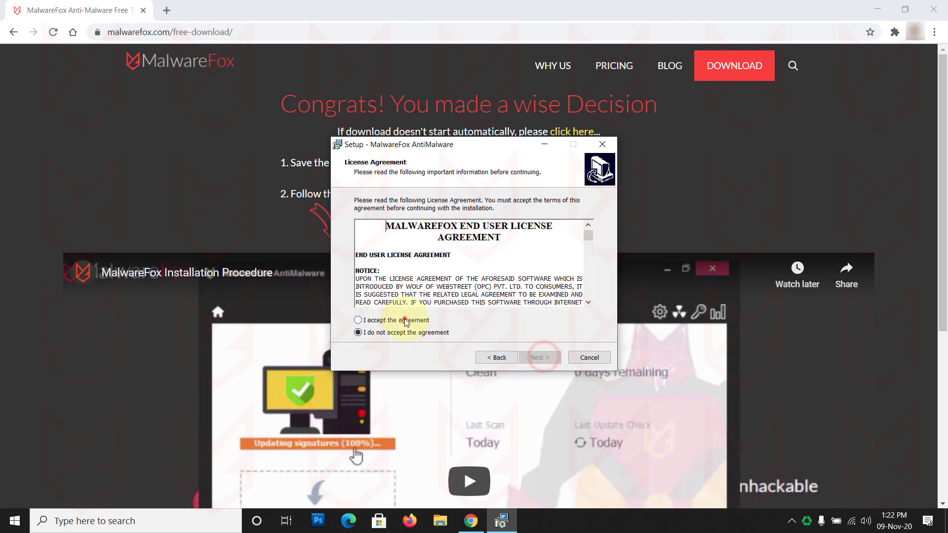
click(541, 358)
click(542, 358)
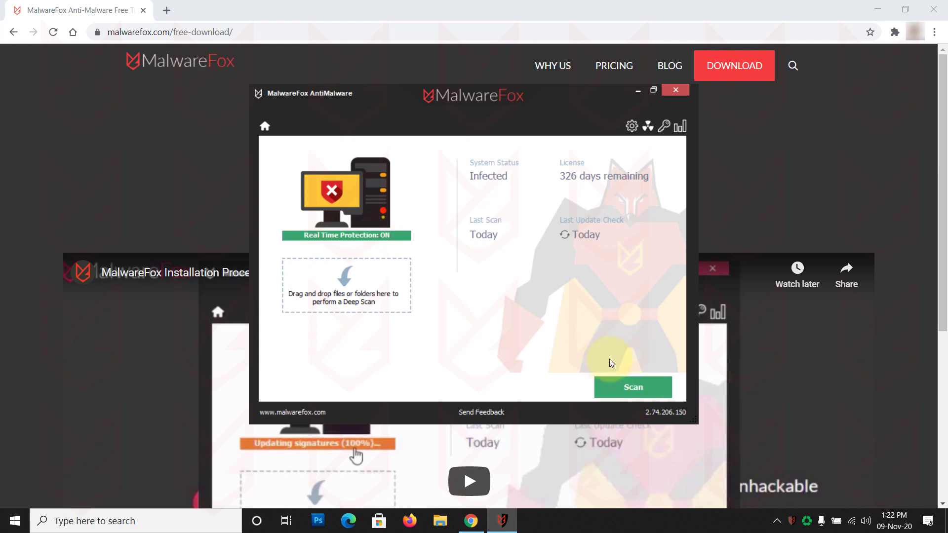
Run a MalwareFox system scan and repair the two suspicious browser settings found
click(637, 388)
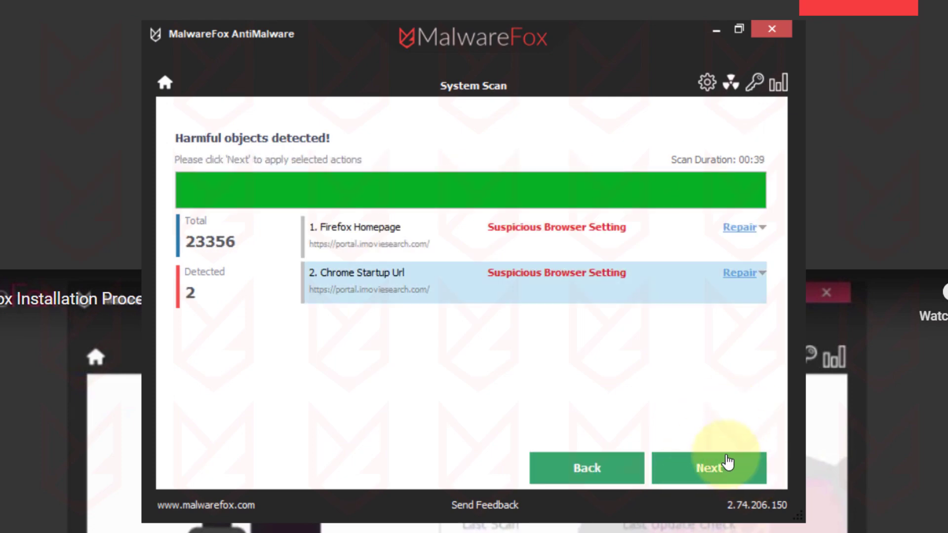
click(717, 468)
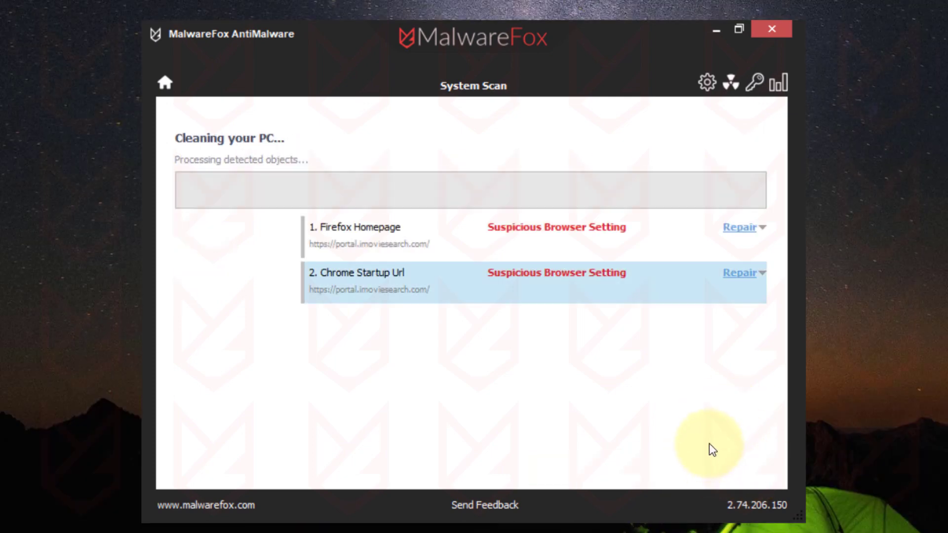